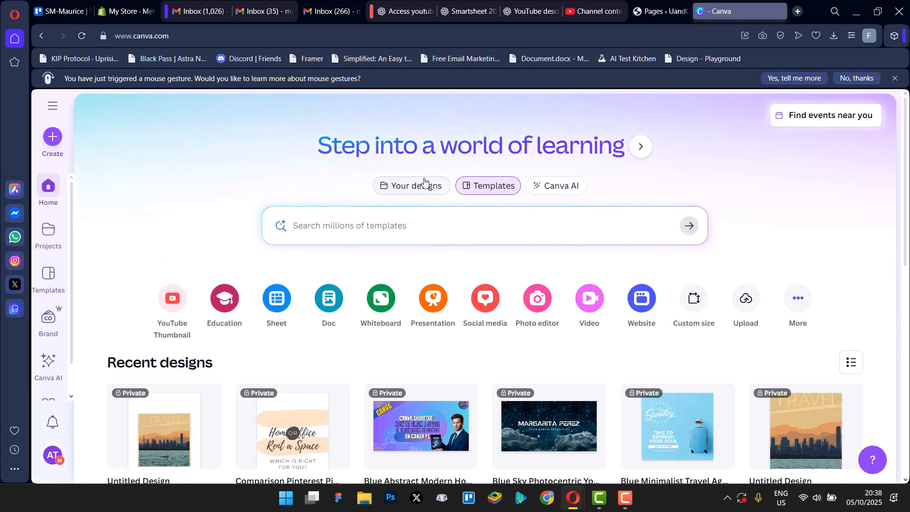
- Search the template library for "Email News Letter"
click(495, 186)
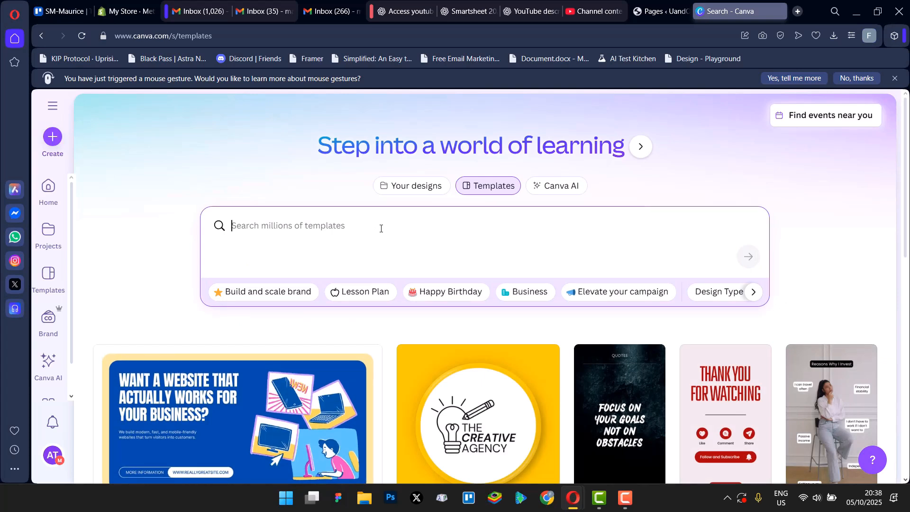
text(Em)
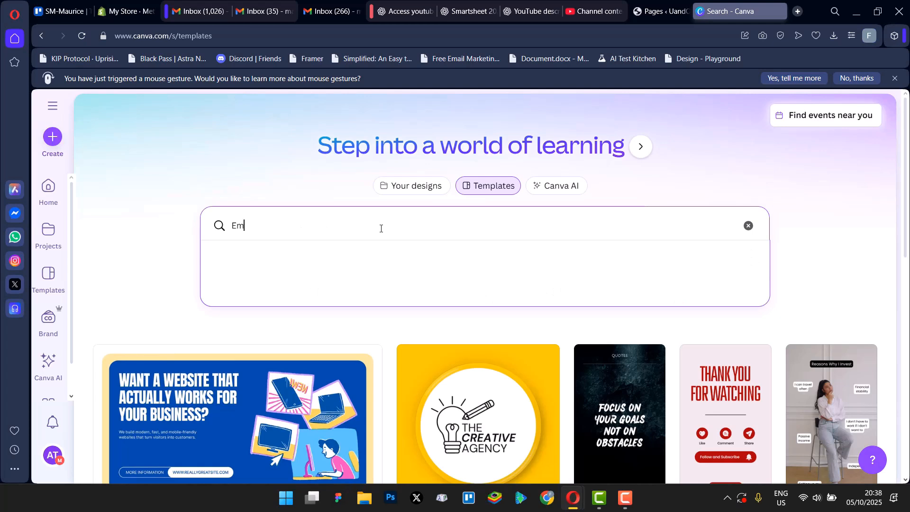
text(ail News)
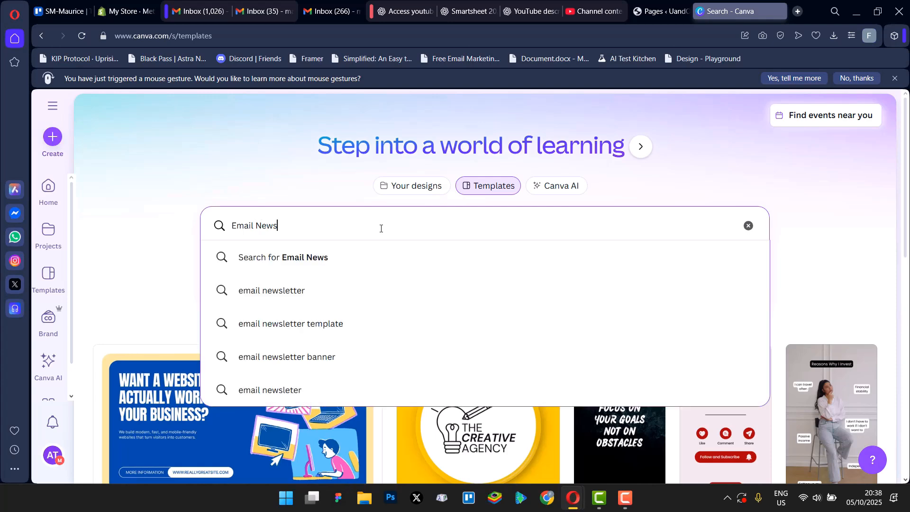
text( Letter)
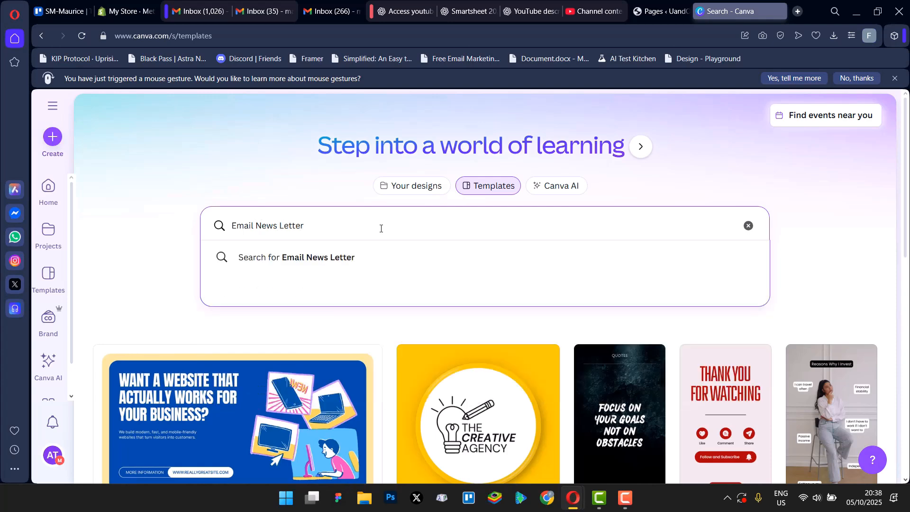
click(292, 268)
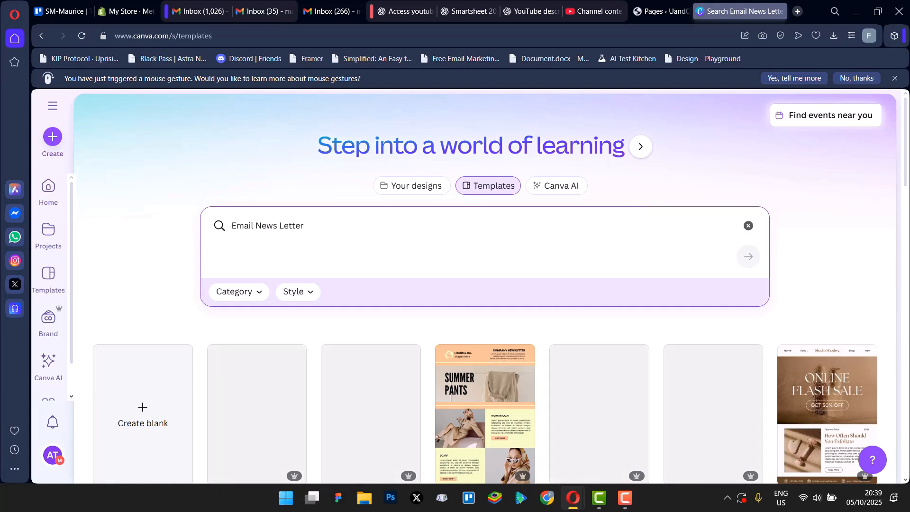
- Browse the newsletter templates and open the "Dark Green and Cream Simple Modern Furniture Email Newsletter" for customising
scroll(662, 238, down, 3)
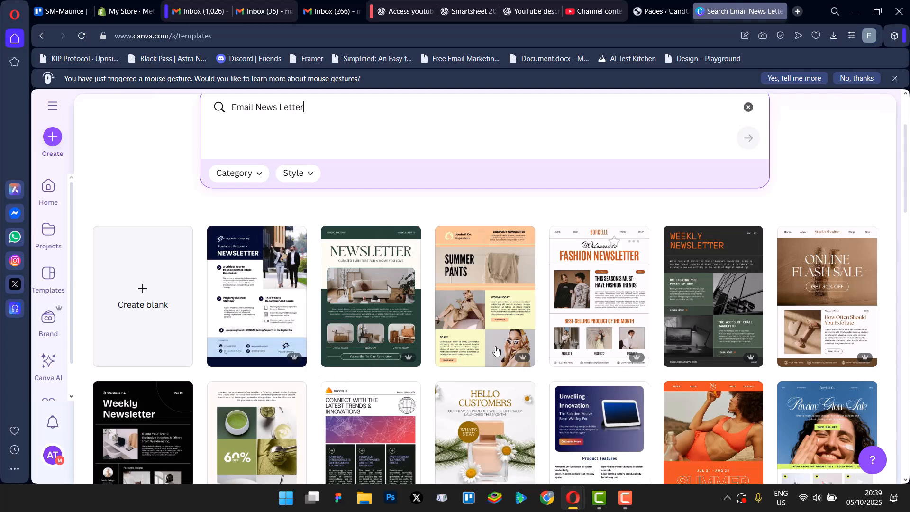
scroll(835, 418, down, 2)
scroll(834, 418, down, 2)
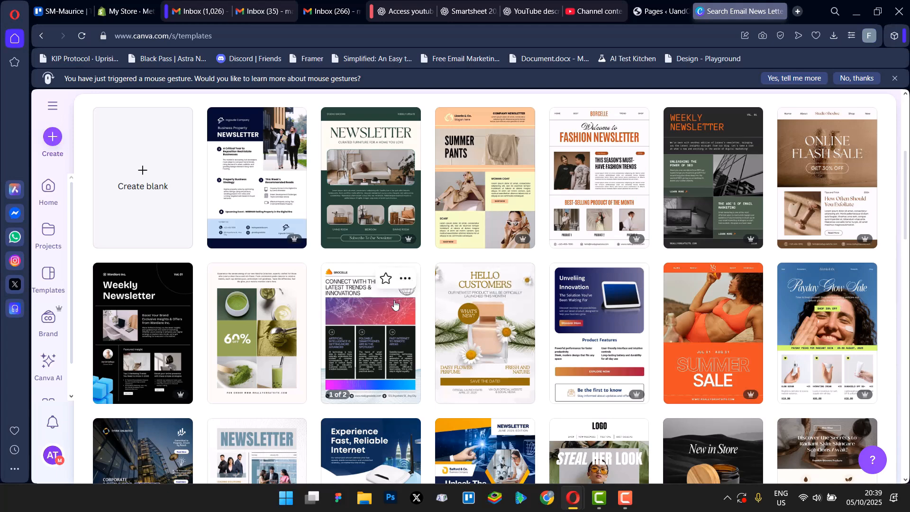
scroll(385, 295, down, 3)
scroll(385, 295, up, 3)
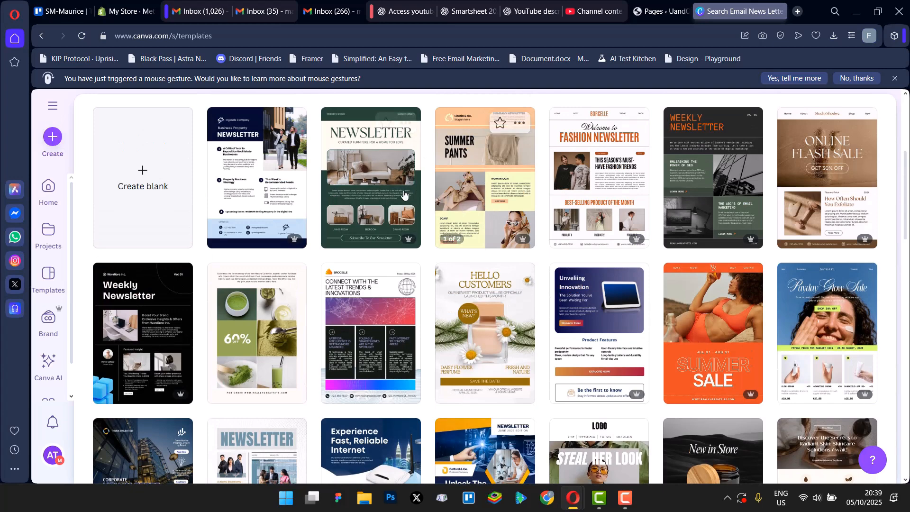
click(380, 189)
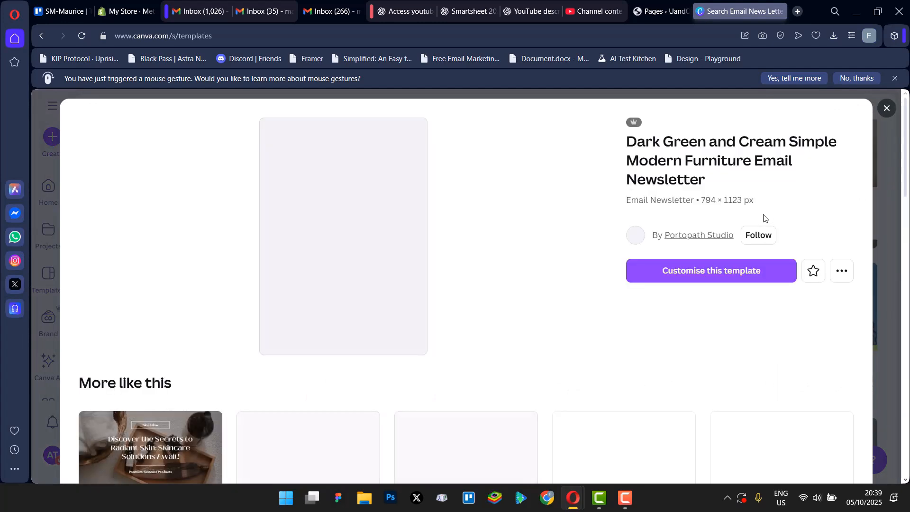
click(723, 276)
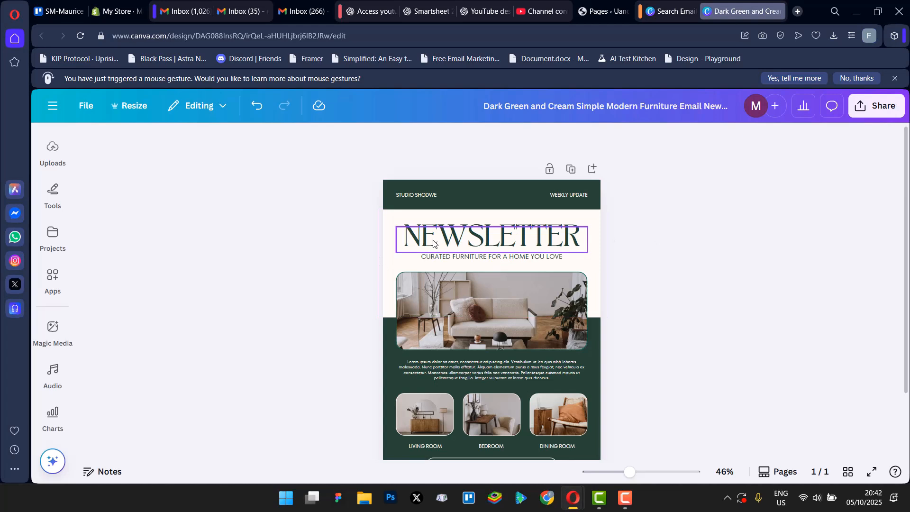
- Replace the large "NEWSLETTER" heading text with "MONEY, FUNDS"
double_click(493, 233)
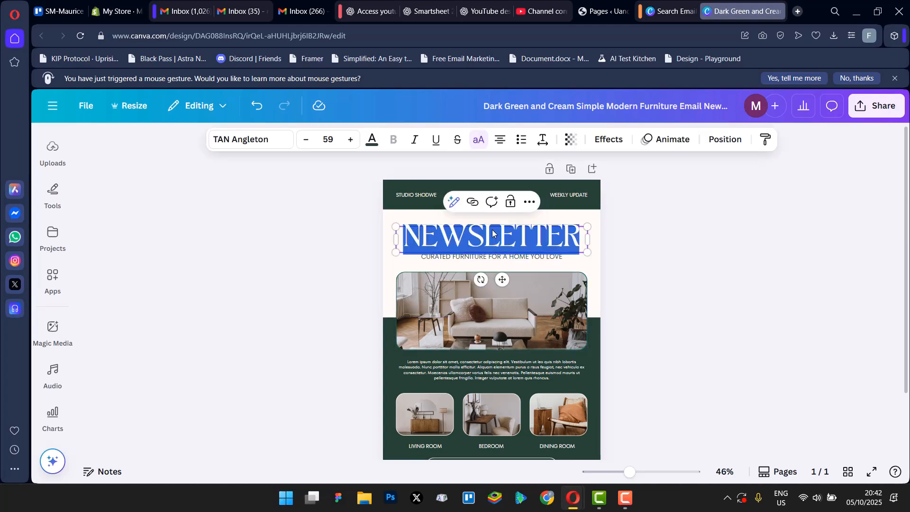
text(MO)
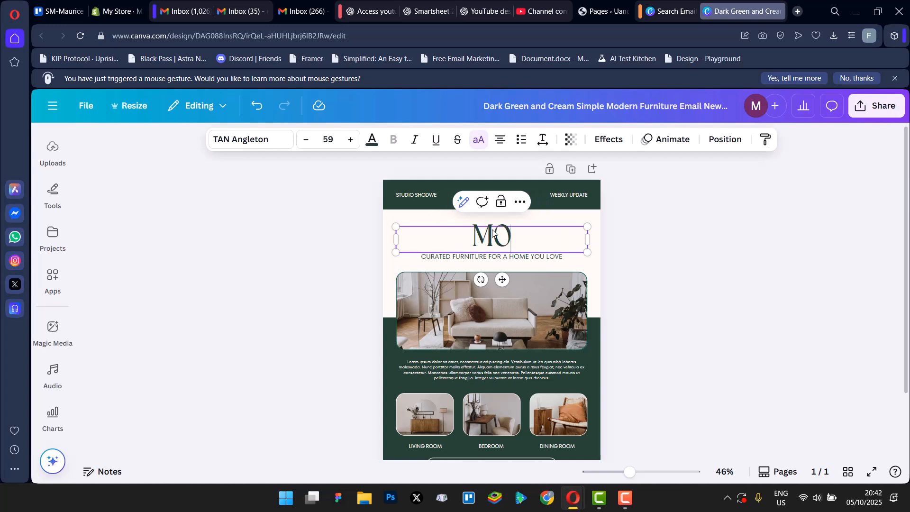
text(NEY, F)
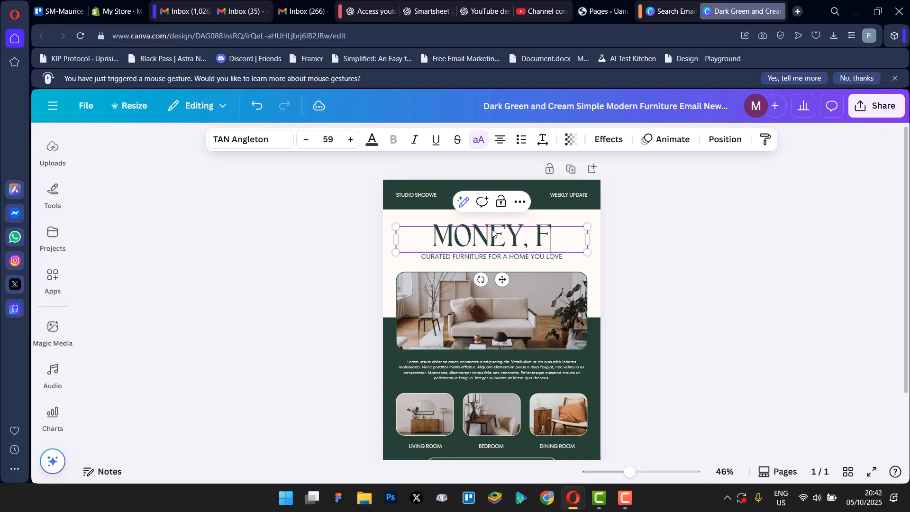
text(UNDS)
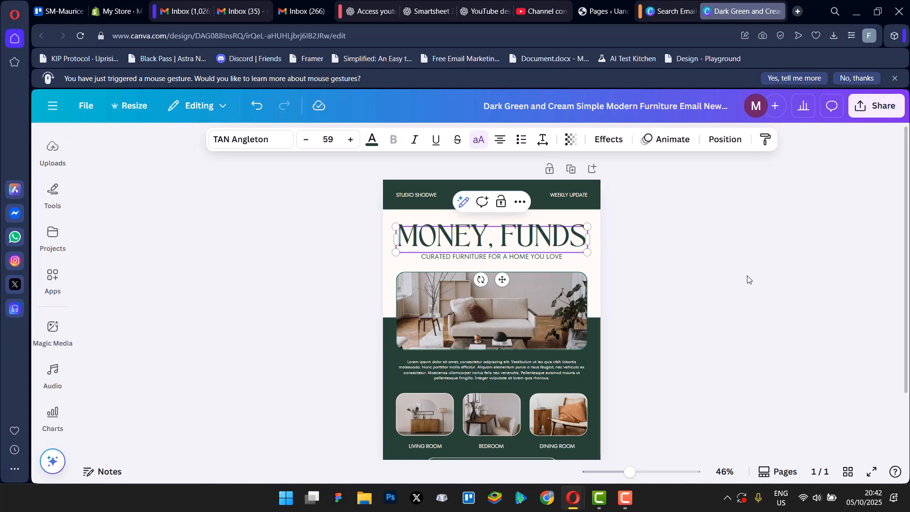
click(665, 282)
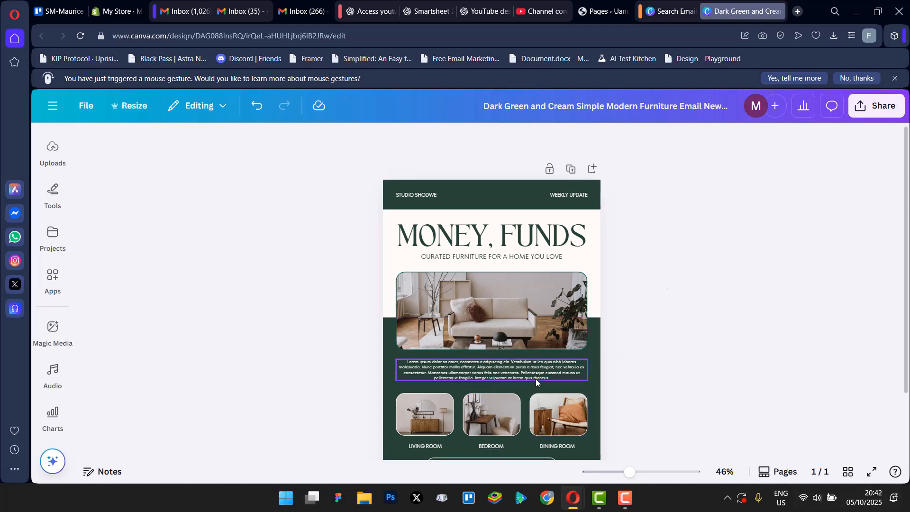
- Delete the sofa photo from the large image frame below the heading, keeping the empty frame
click(501, 322)
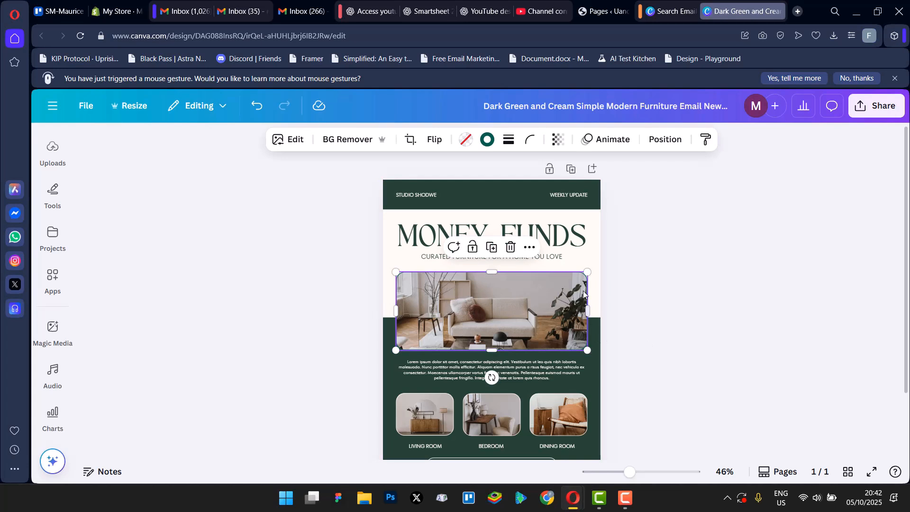
double_click(496, 309)
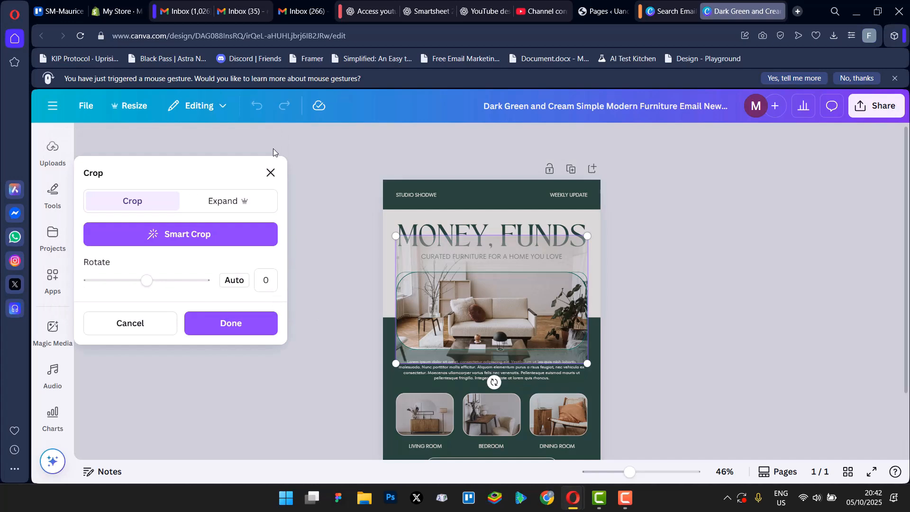
click(270, 172)
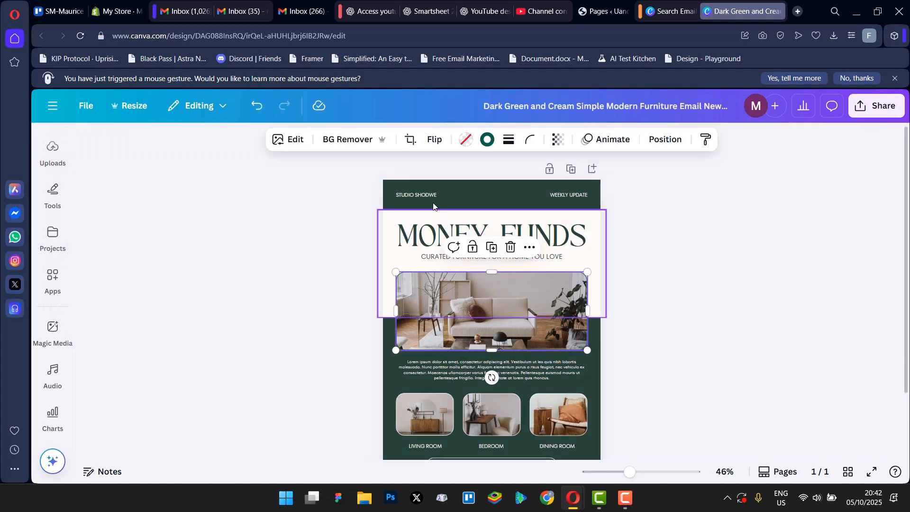
click(510, 248)
click(513, 278)
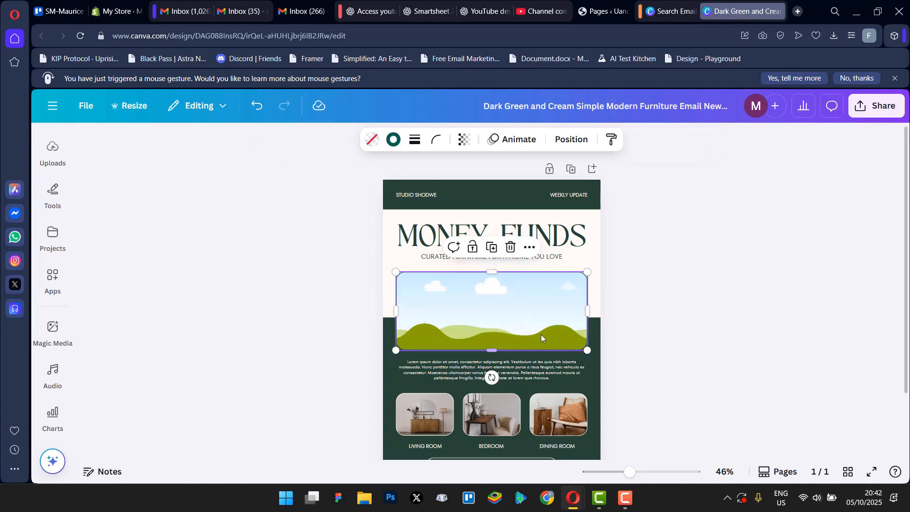
- Fill the empty main image frame with the burger picture from the uploaded images
click(46, 272)
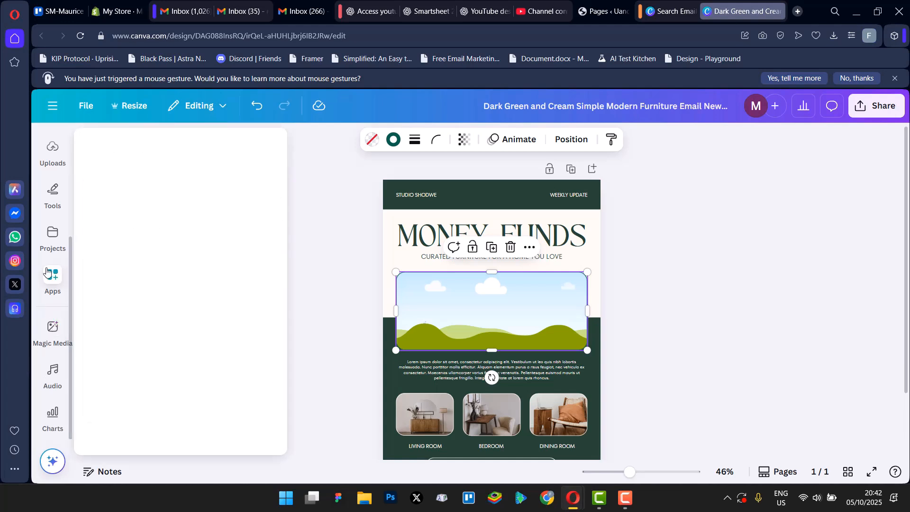
scroll(50, 268, up, 4)
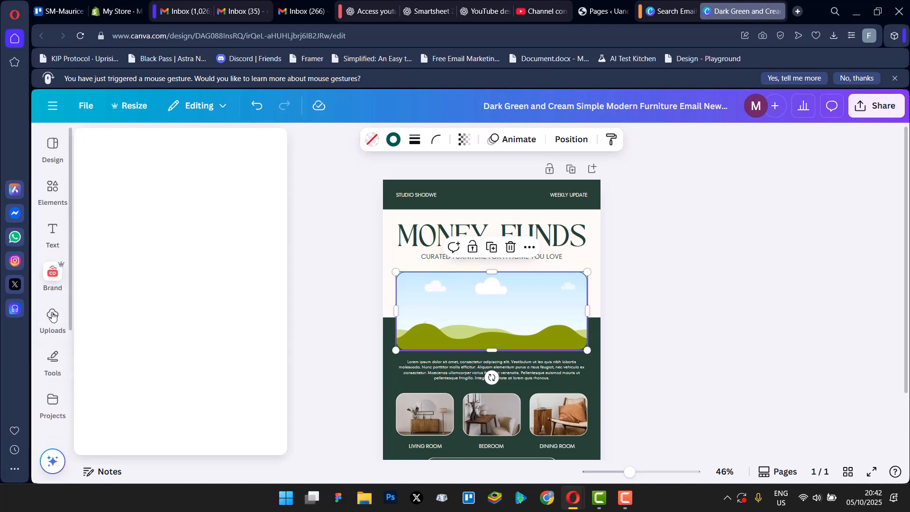
click(52, 317)
scroll(262, 346, up, 2)
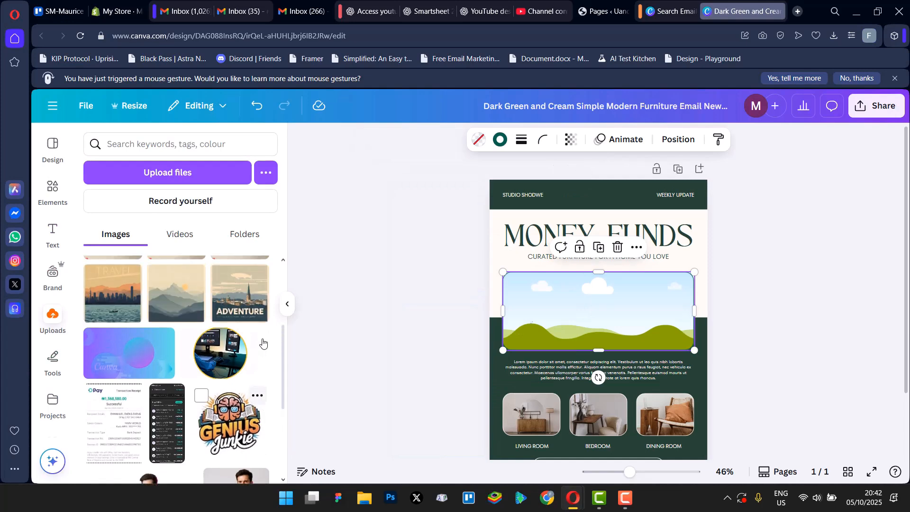
scroll(262, 342, up, 3)
drag(121, 351, 597, 290)
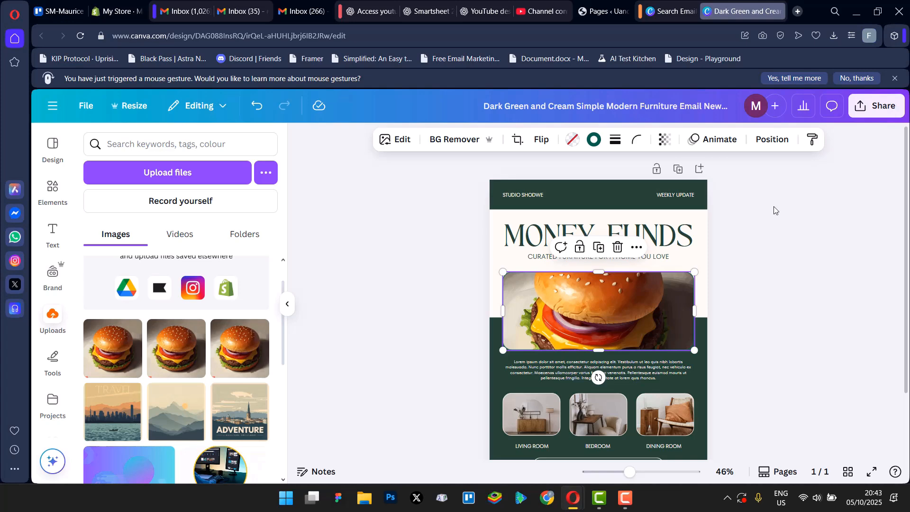
- Examine the rest of the newsletter page and the file type choices in its download settings
click(561, 374)
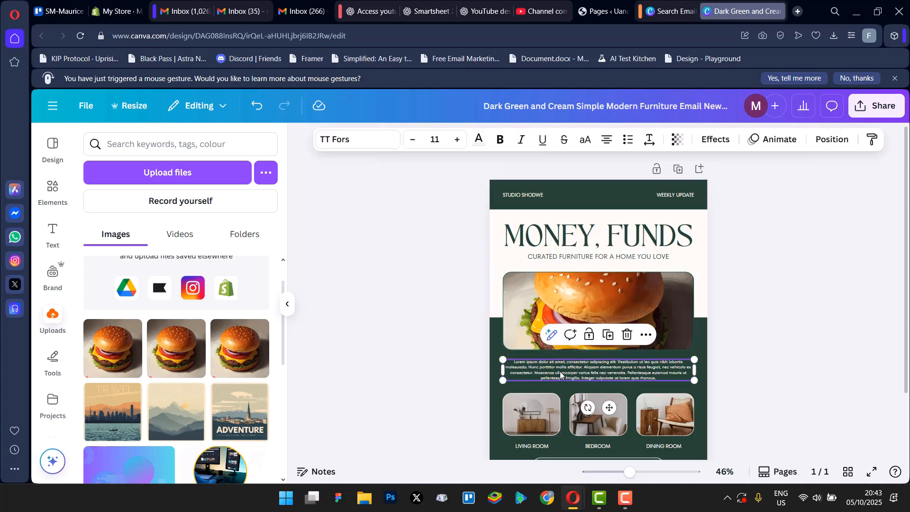
scroll(723, 412, down, 3)
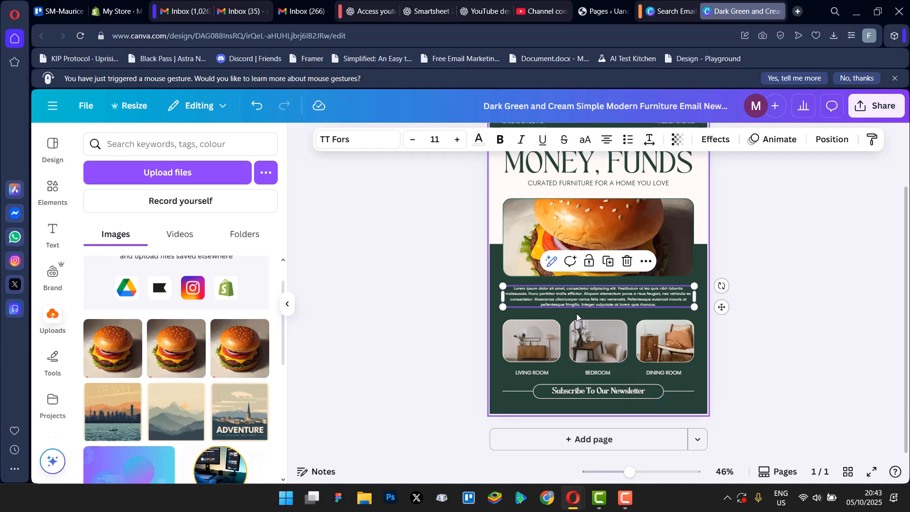
click(874, 105)
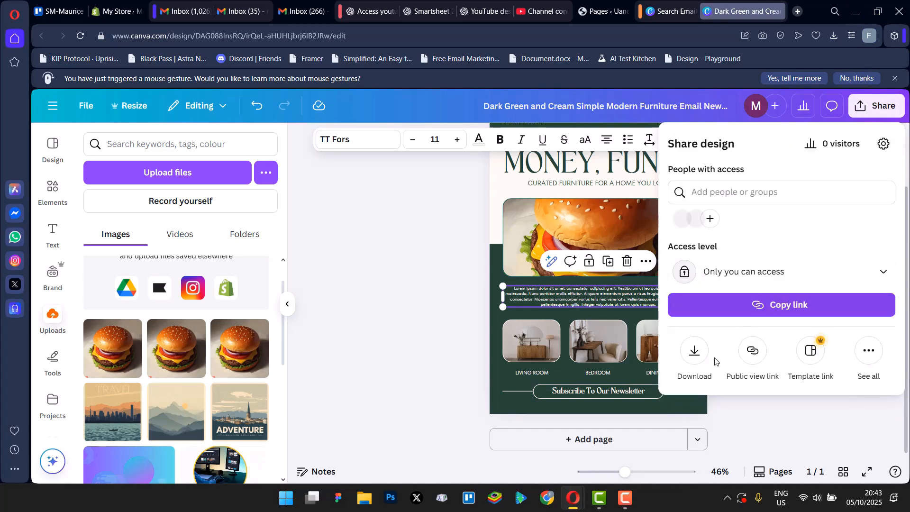
click(694, 361)
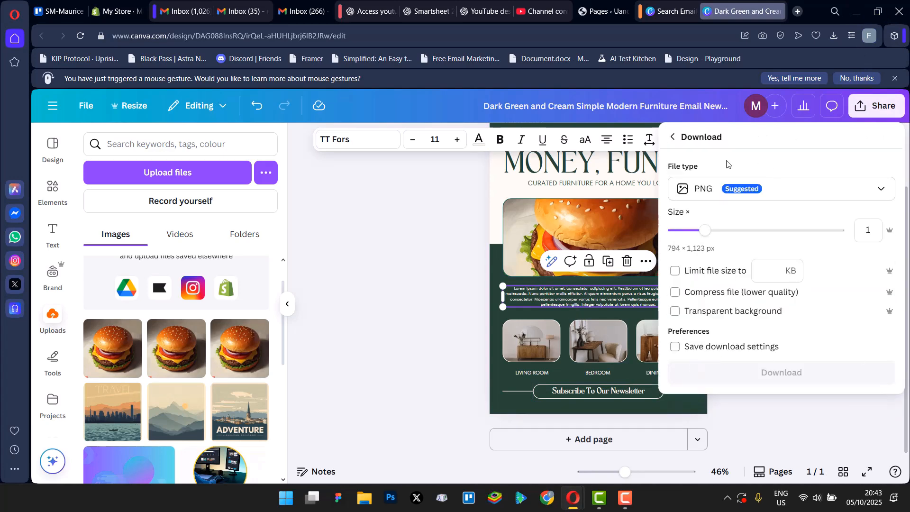
click(746, 192)
click(772, 276)
click(407, 303)
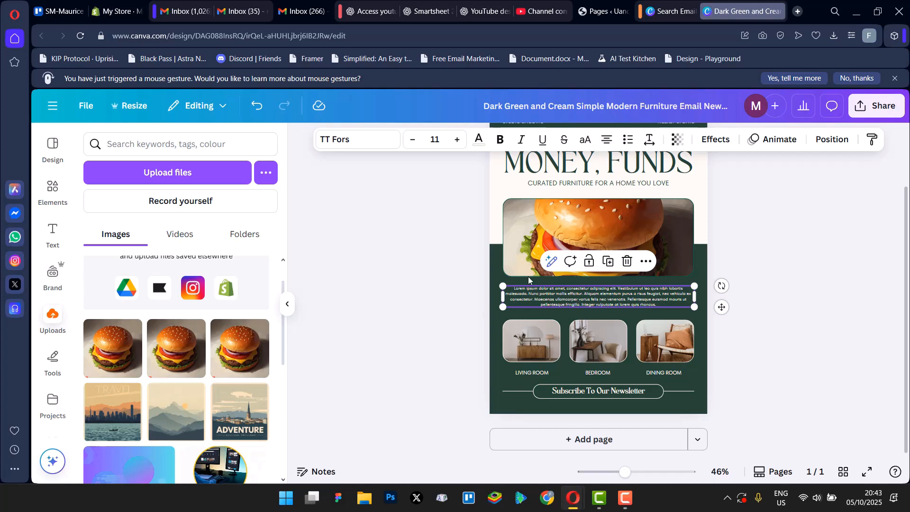
- Examine the full list of sharing and publishing options for the newsletter, then return to the page
click(885, 106)
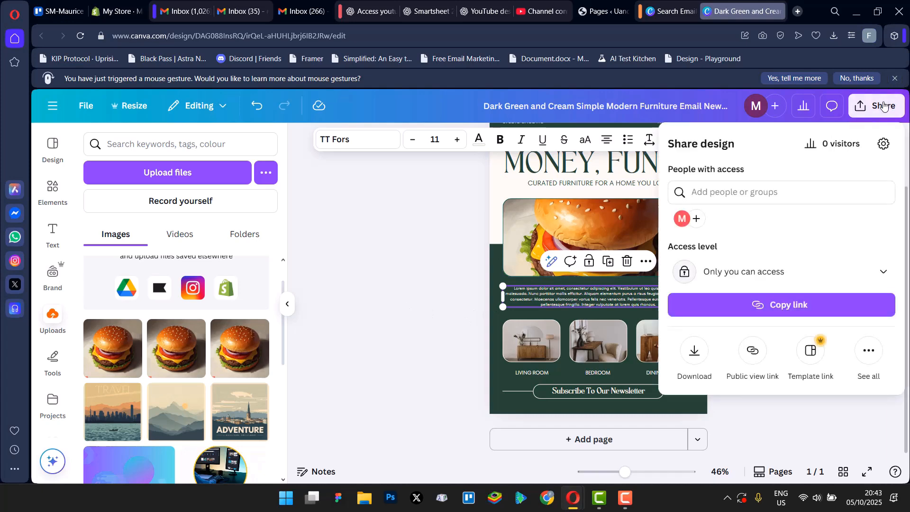
click(863, 357)
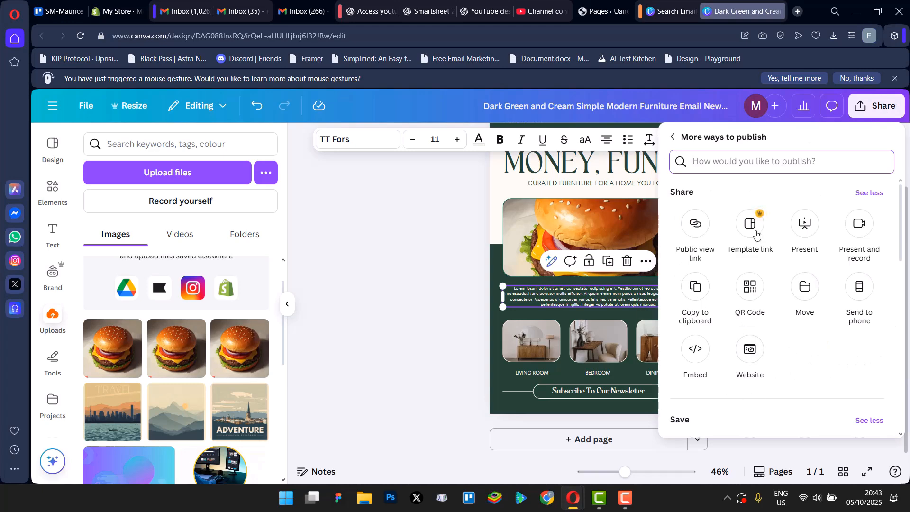
click(671, 140)
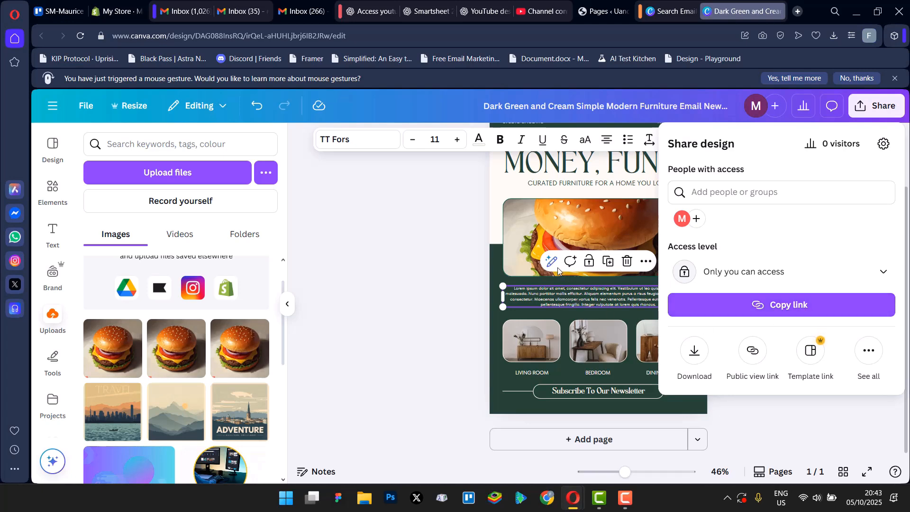
click(450, 339)
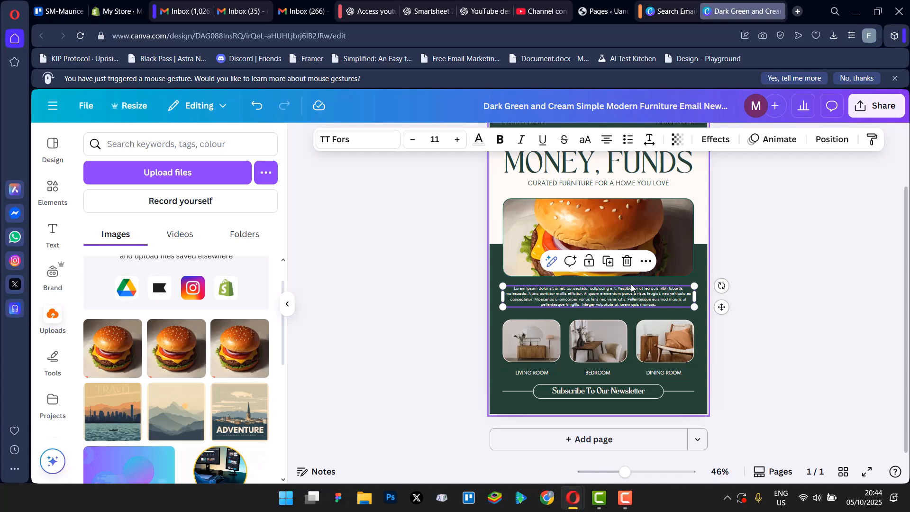
scroll(759, 342, up, 2)
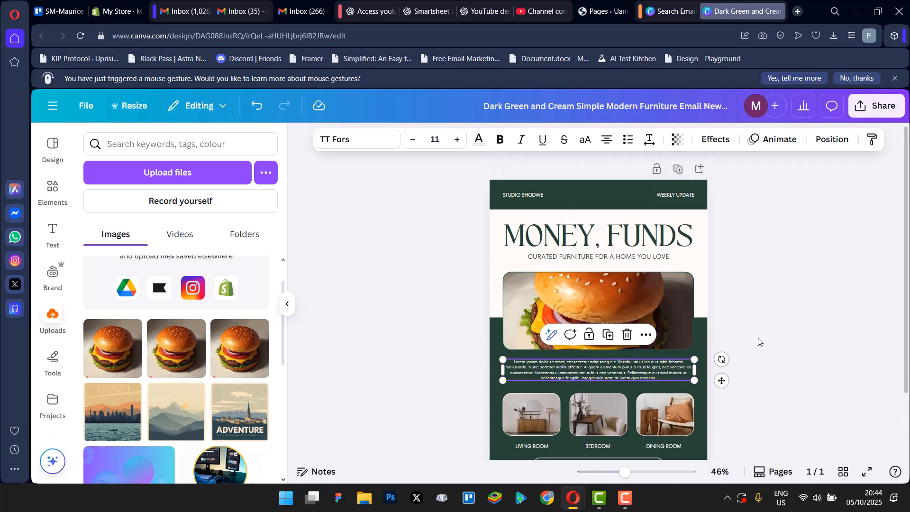